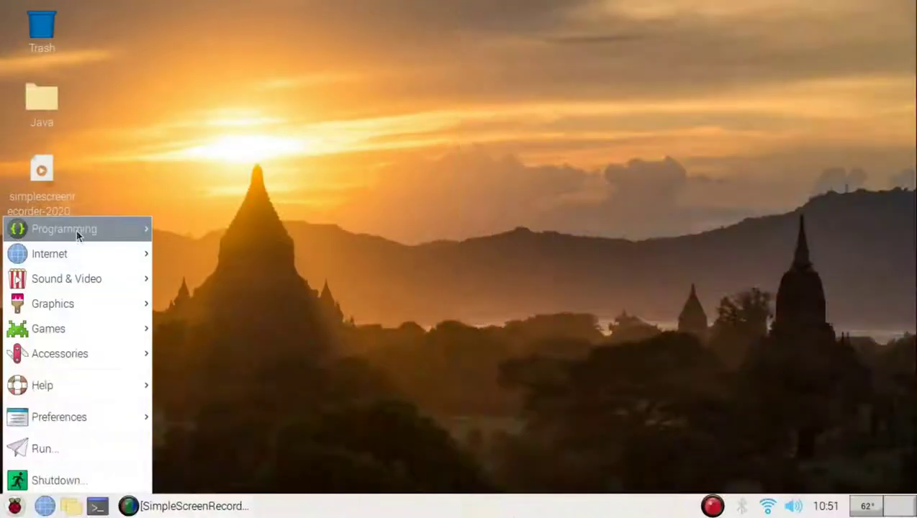
Step: Launch Chromium and a terminal, placing the terminal window to the right
left_click(184, 257)
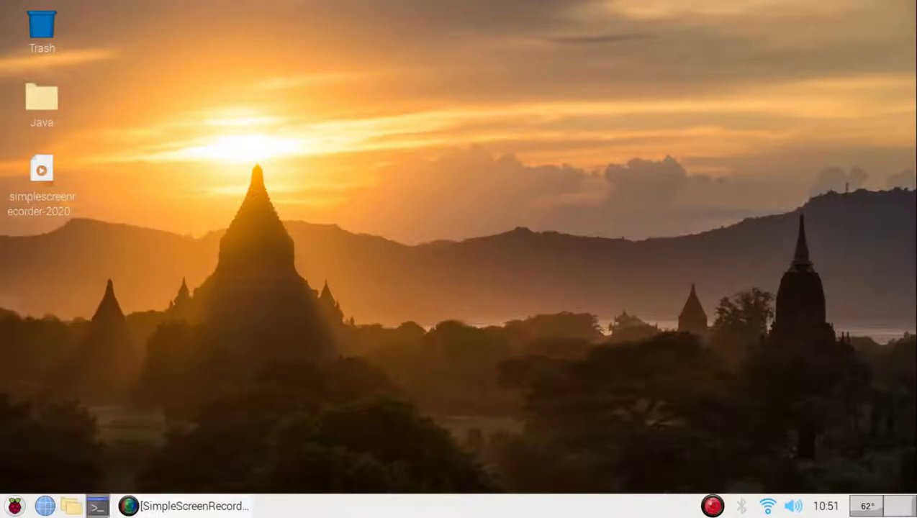
left_click(97, 506)
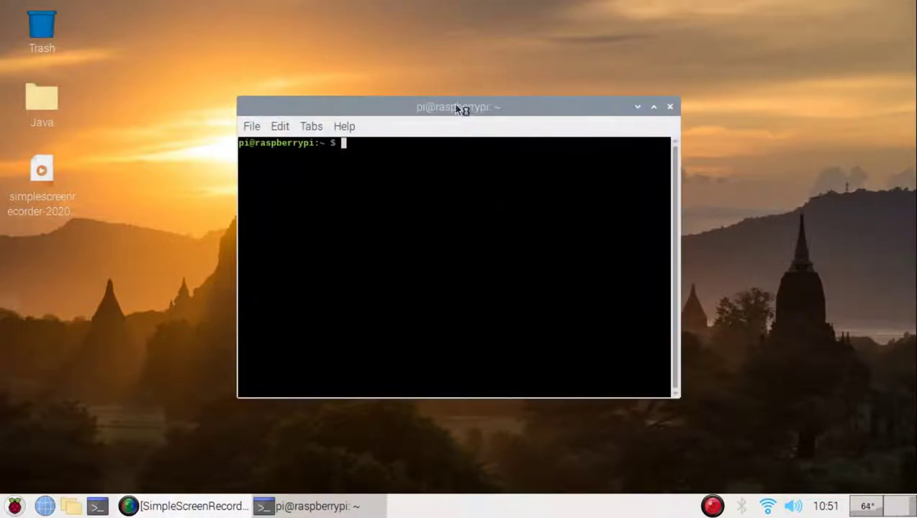
left_click_drag(456, 108, 513, 113)
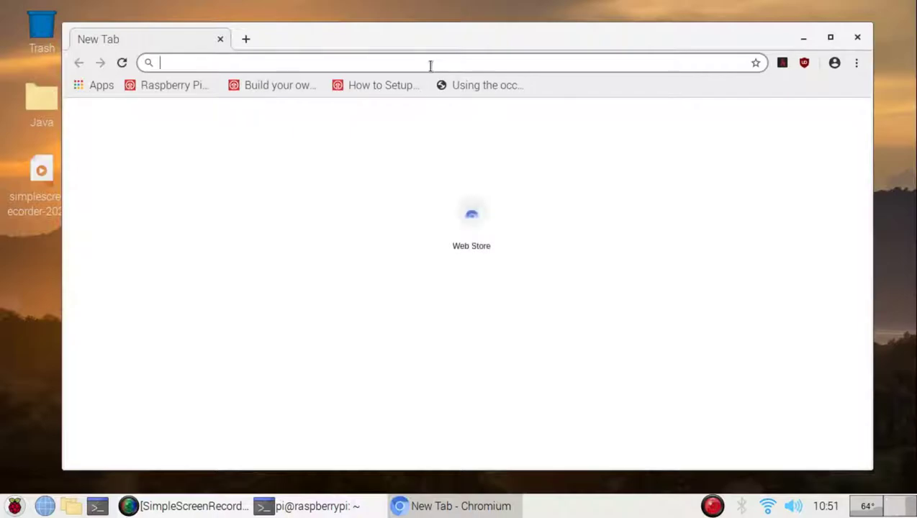
Step: Load transmissionbt.com, go to its Download page and browse the Unix Distros packages
type("transmissionbt.com")
key("Return")
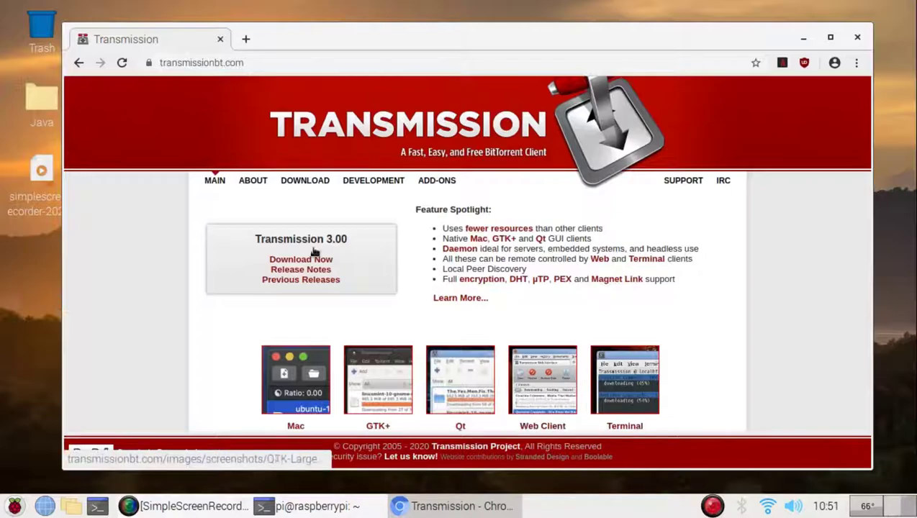
left_click(318, 184)
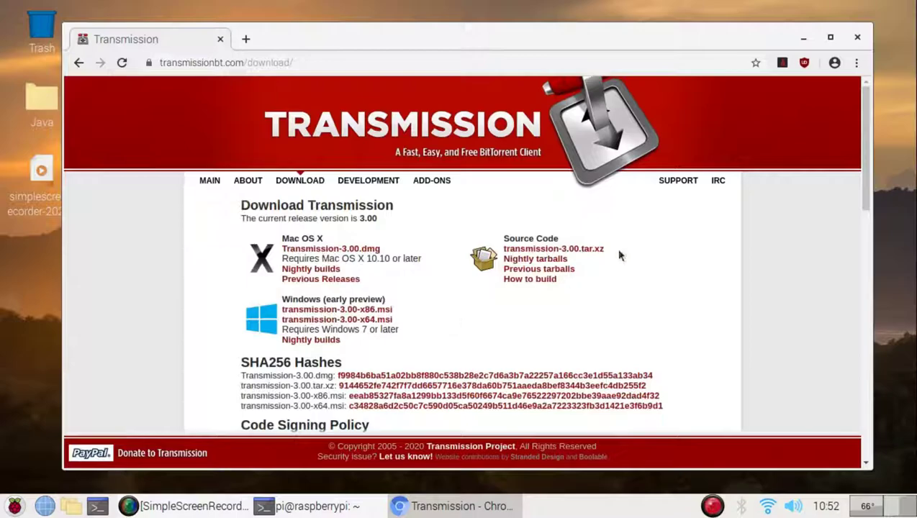
scroll(625, 248, "down", 3)
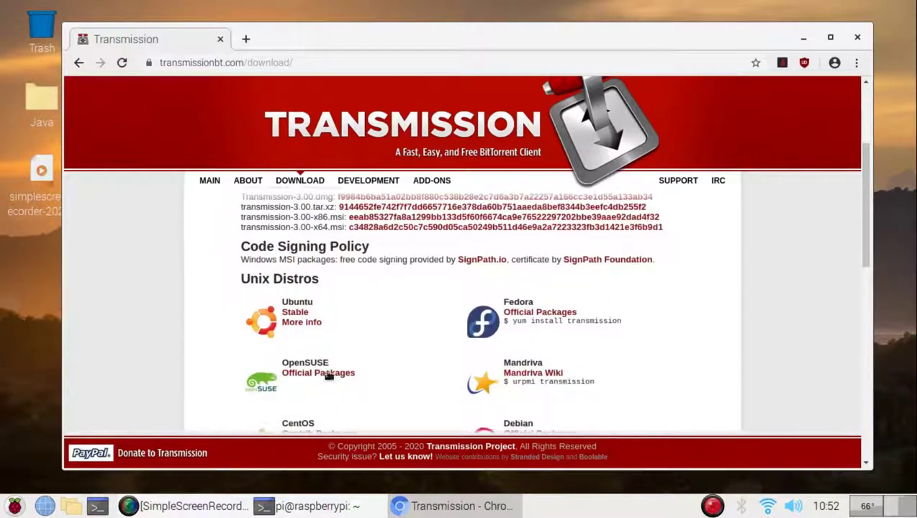
left_click(301, 315)
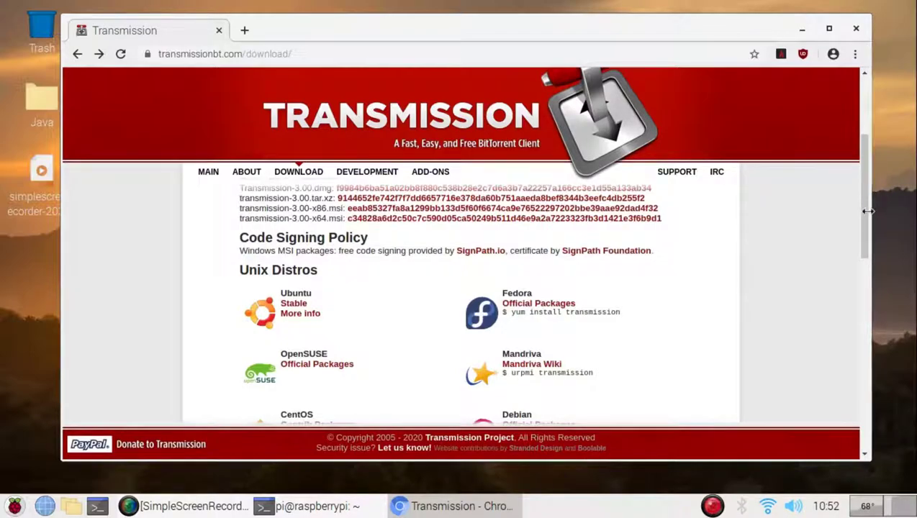
scroll(859, 209, "down", 3)
scroll(859, 209, "up", 1)
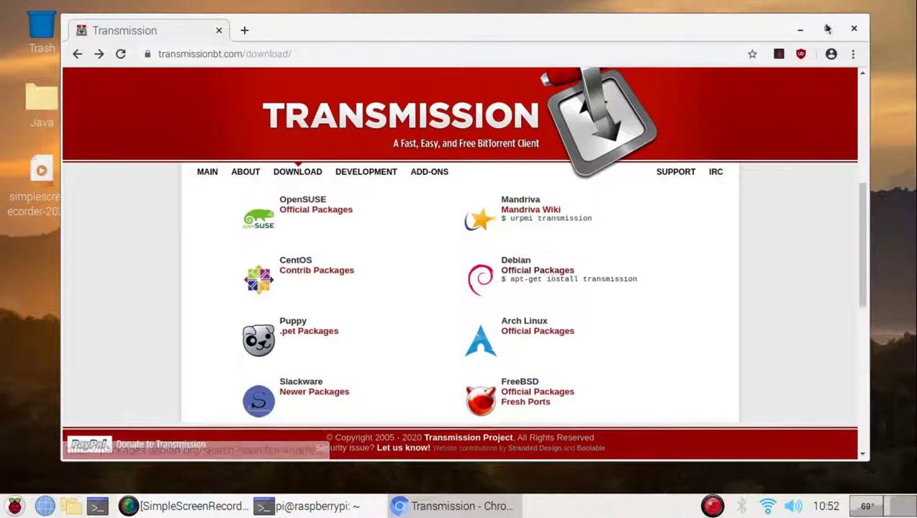
Step: Close the Transmission site tab and run sudo apt install transmission in the terminal
left_click(243, 30)
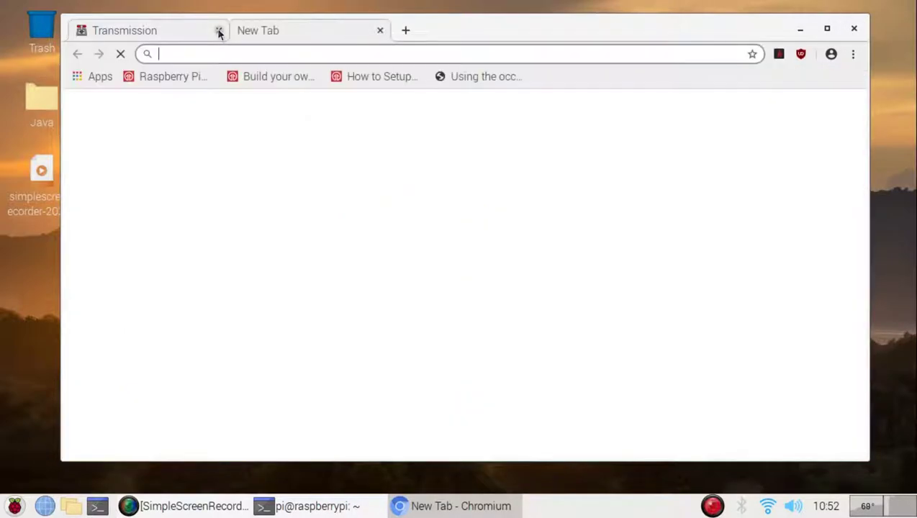
left_click(219, 30)
left_click(303, 508)
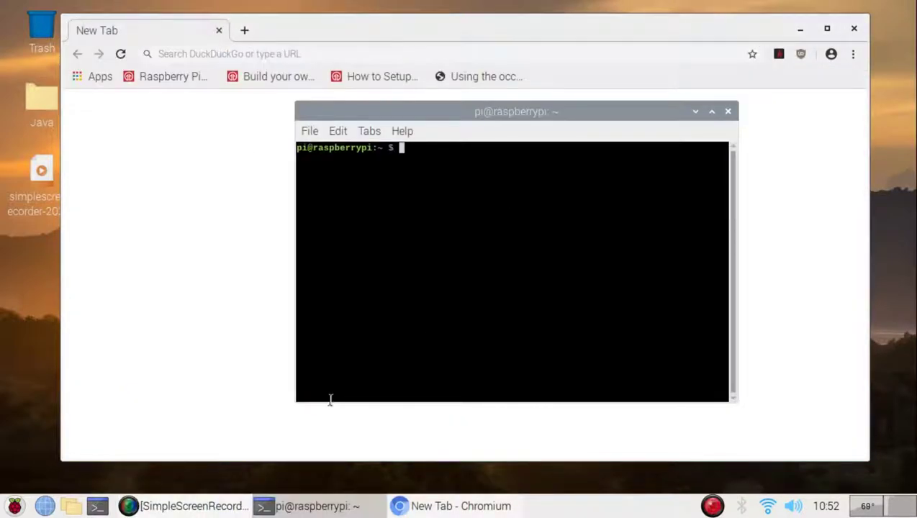
type("sudo apt install transmission")
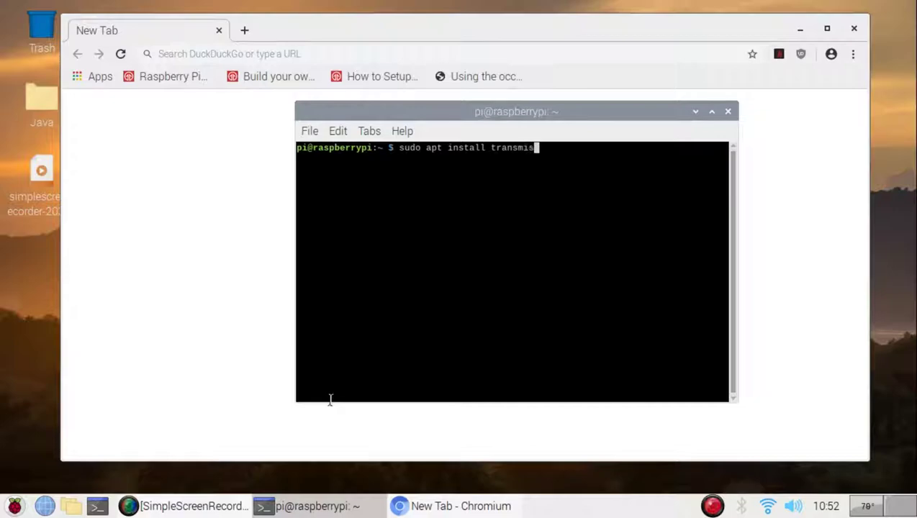
key("Return")
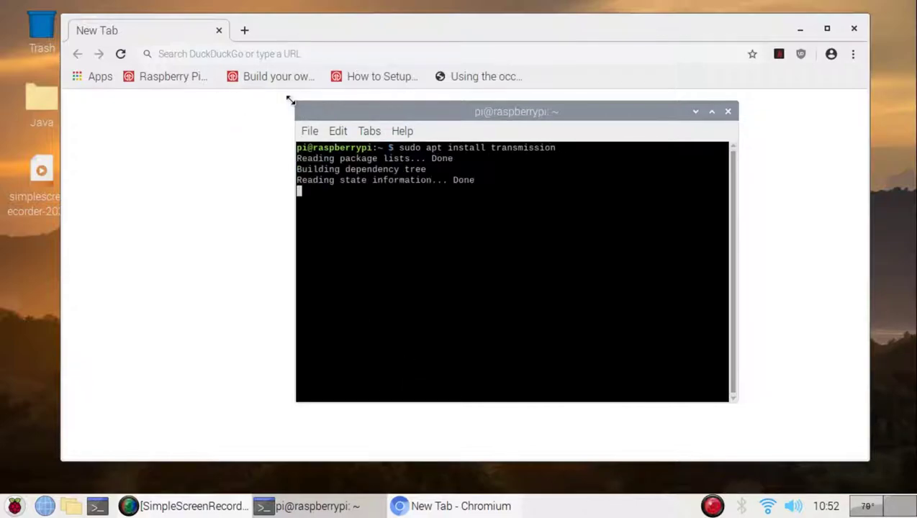
Step: Enlarge the terminal and minimize Chromium while the installation runs to completion
left_click_drag(287, 97, 146, 72)
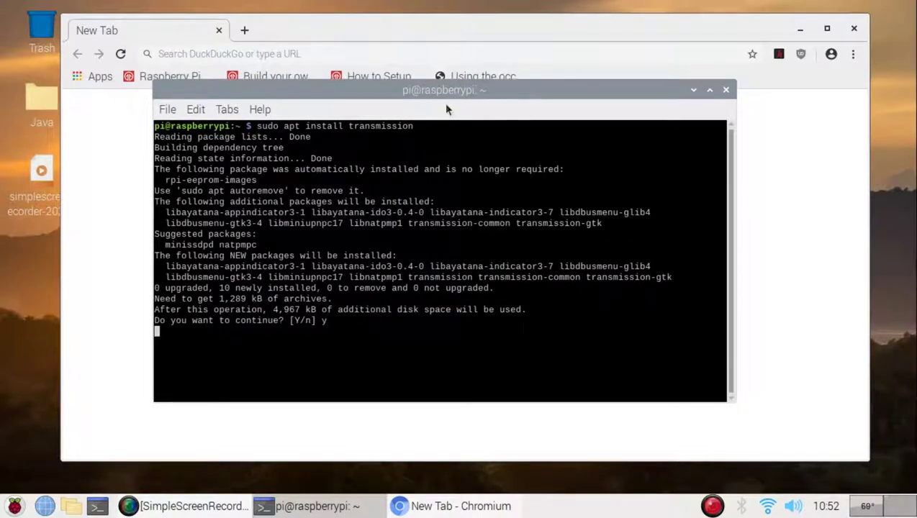
left_click_drag(433, 94, 475, 94)
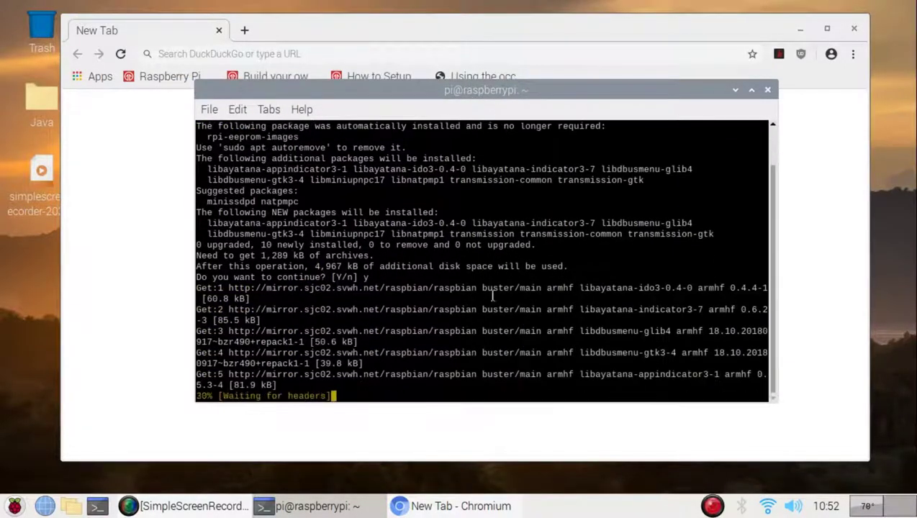
left_click(713, 508)
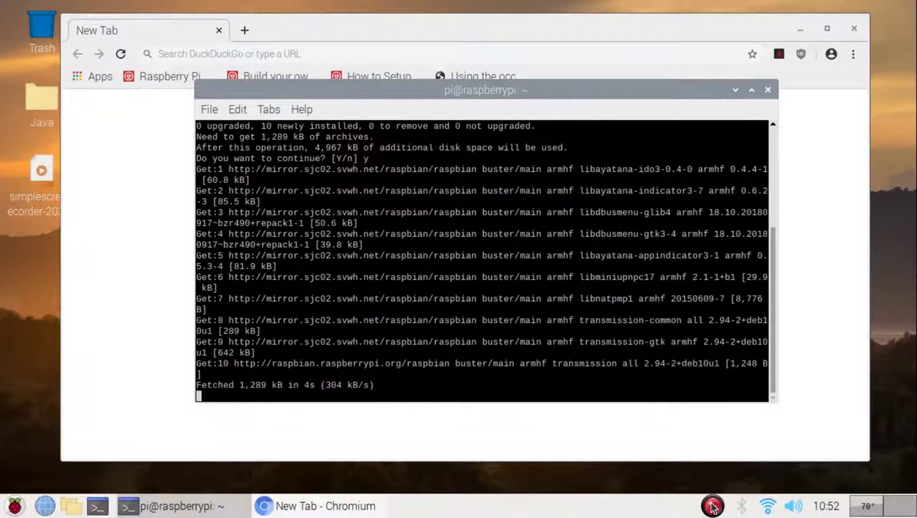
right_click(713, 508)
left_click(515, 270)
left_click_drag(193, 75, 168, 45)
left_click(800, 29)
left_click(800, 29)
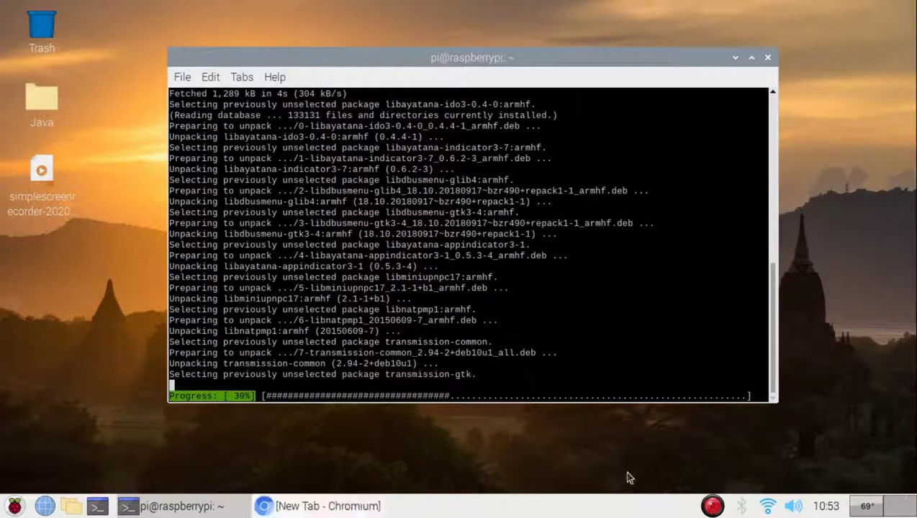
right_click(712, 506)
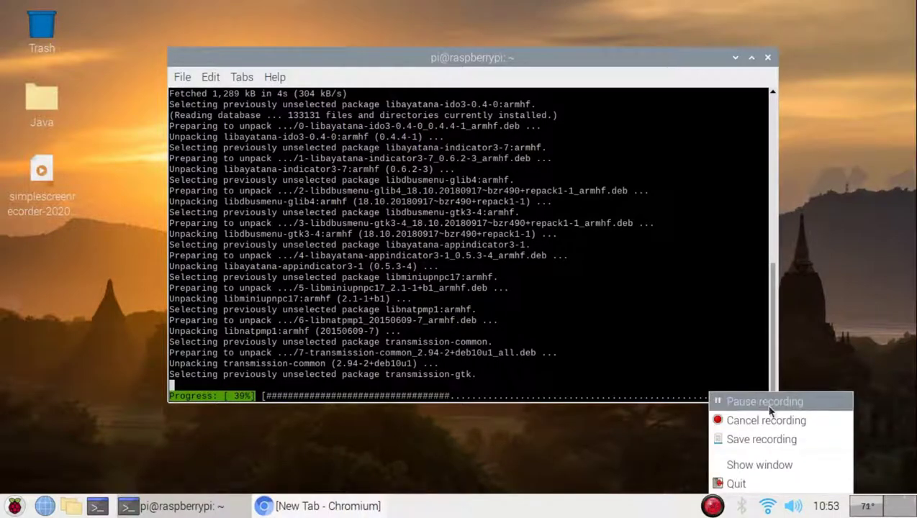
left_click(770, 406)
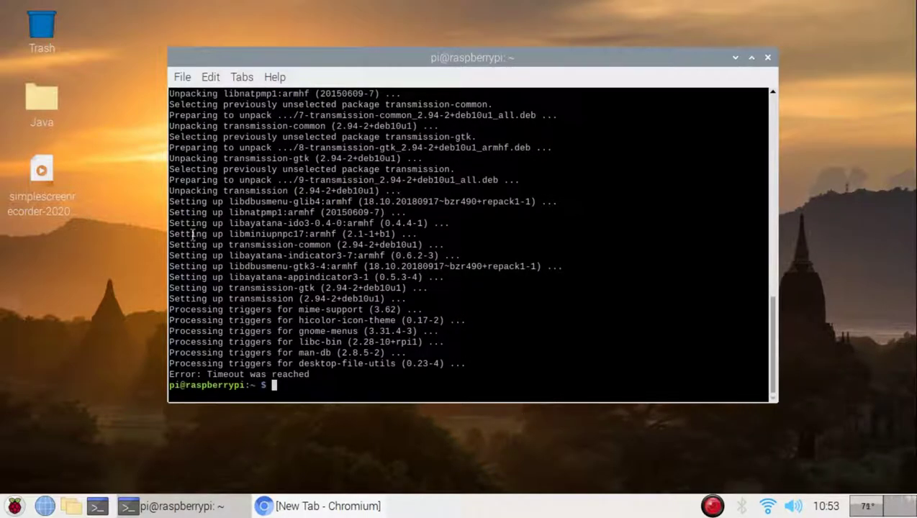
Step: Try launching Transmission from Menu > Internet > Transmission
left_click(14, 506)
mouse_move(41, 220)
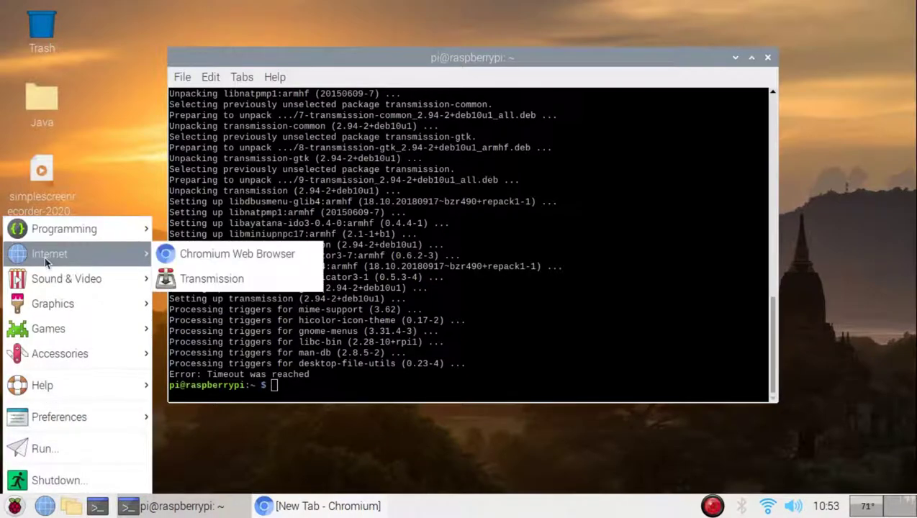
mouse_move(68, 255)
left_click(245, 279)
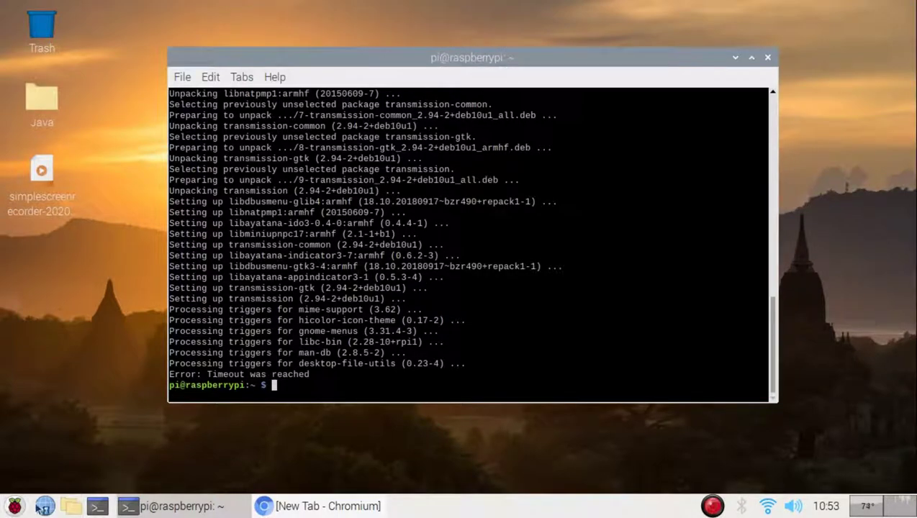
Step: Run transmission in the terminal, get command not found, and recall the command
left_click(14, 506)
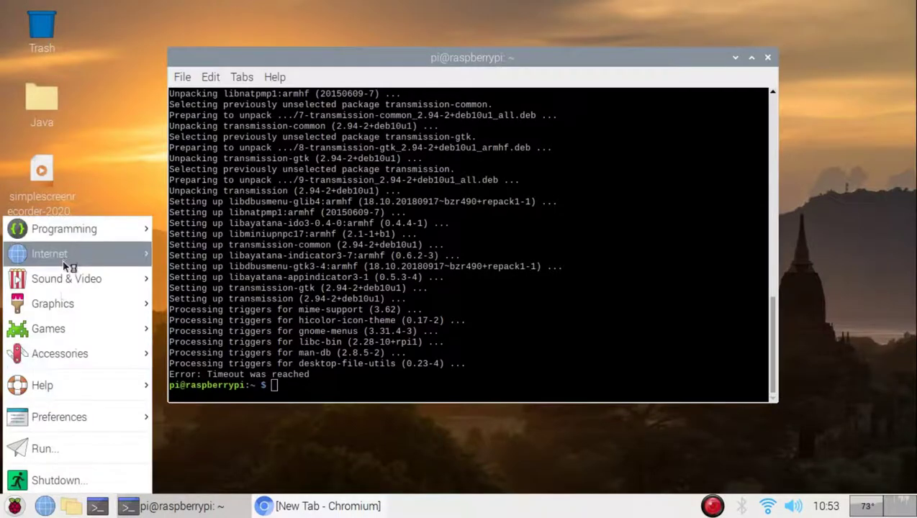
left_click(502, 96)
type("transmission")
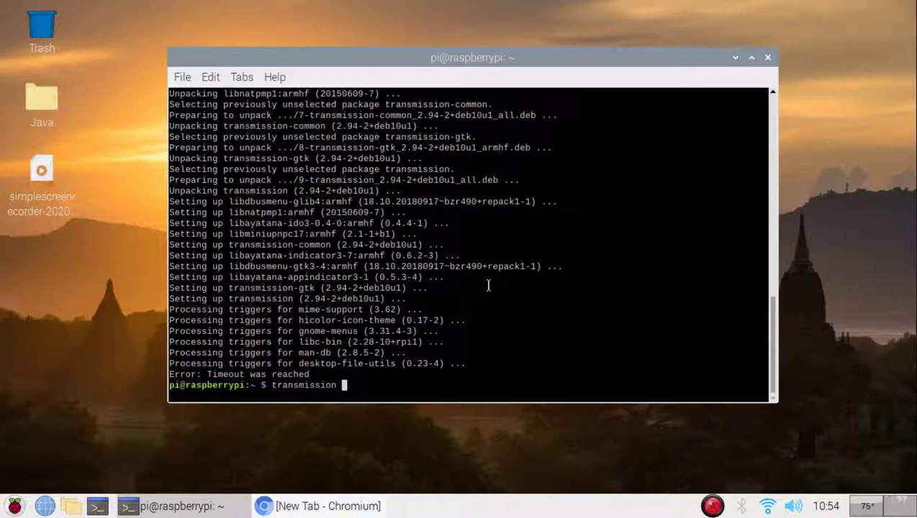
key("Return")
mouse_move(488, 59)
left_mouse_down()
mouse_move(560, 33)
mouse_move(501, 67)
mouse_move(496, 57)
left_mouse_up()
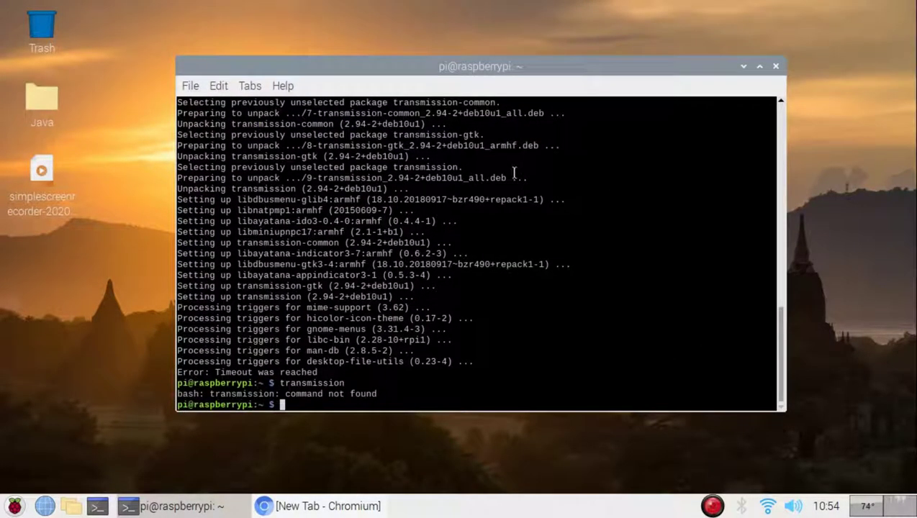
key("Up")
Step: Start Transmission with transmission-gtk and accept its file-sharing disclaimer
type("-gtk")
key("Return")
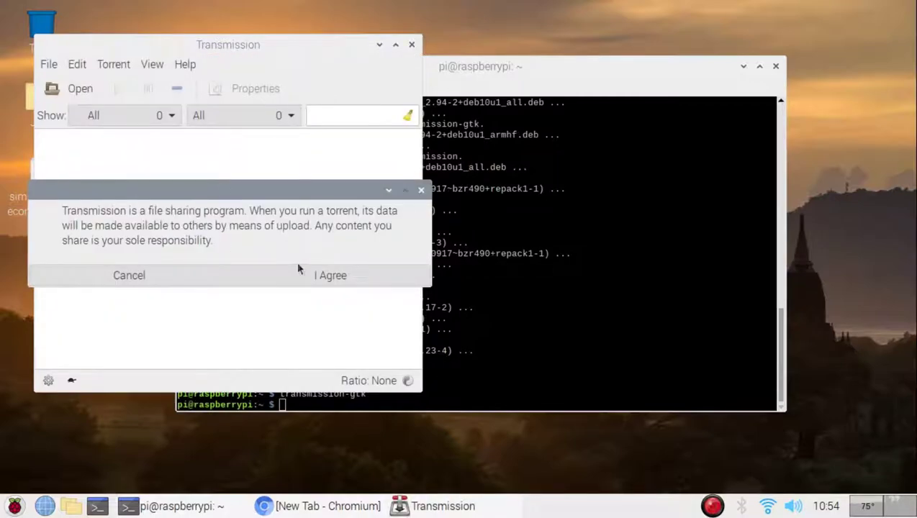
left_click(352, 273)
Step: Move the Transmission window right and look through its menus for Edit > Preferences
left_click(186, 65)
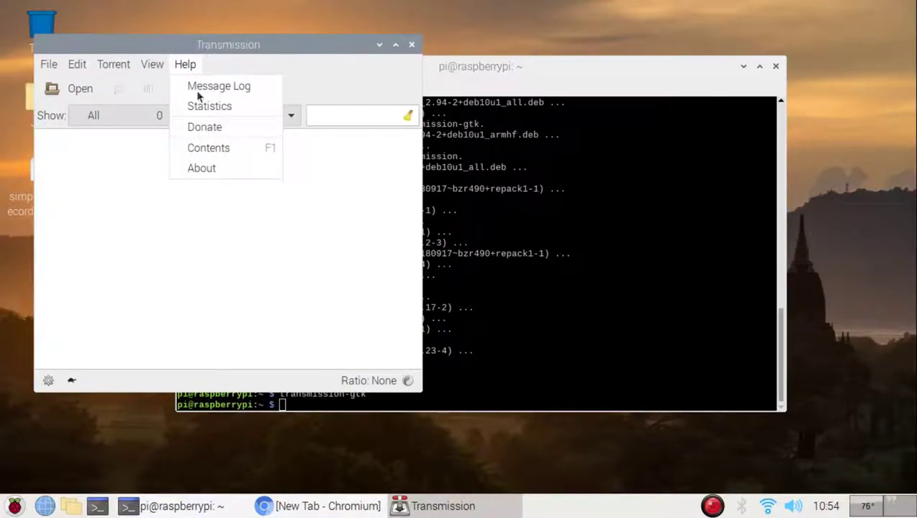
left_click(78, 73)
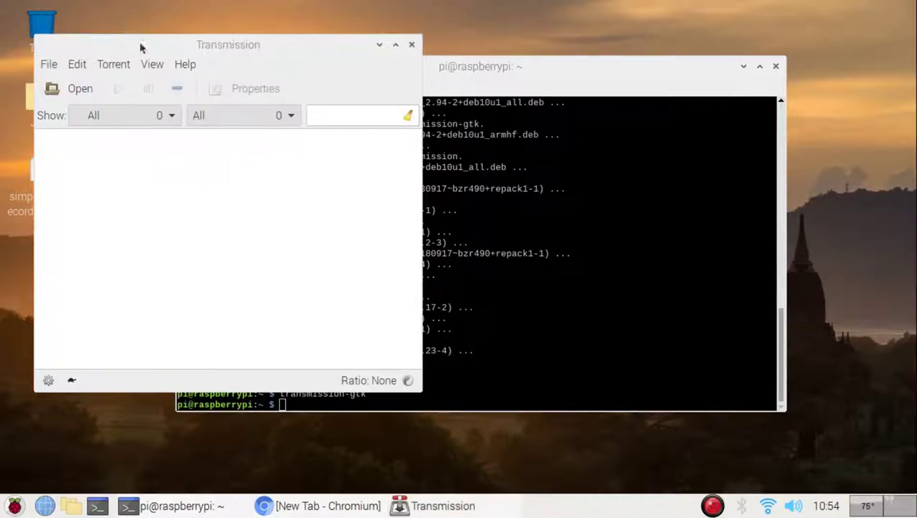
left_click_drag(150, 44, 352, 39)
left_click(250, 60)
mouse_move(275, 61)
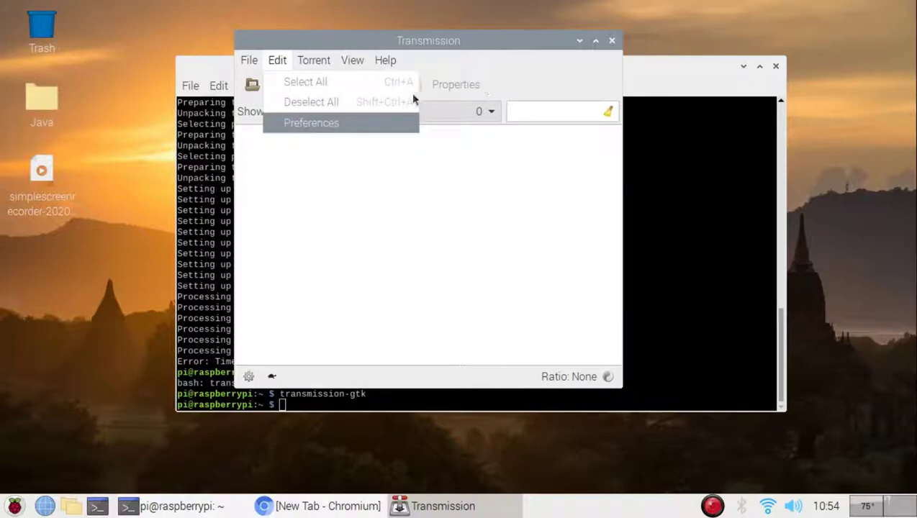
Step: Open Preferences and try the Privacy encryption modes, leaving it on Prefer encryption
key("Return")
left_click_drag(488, 69, 418, 41)
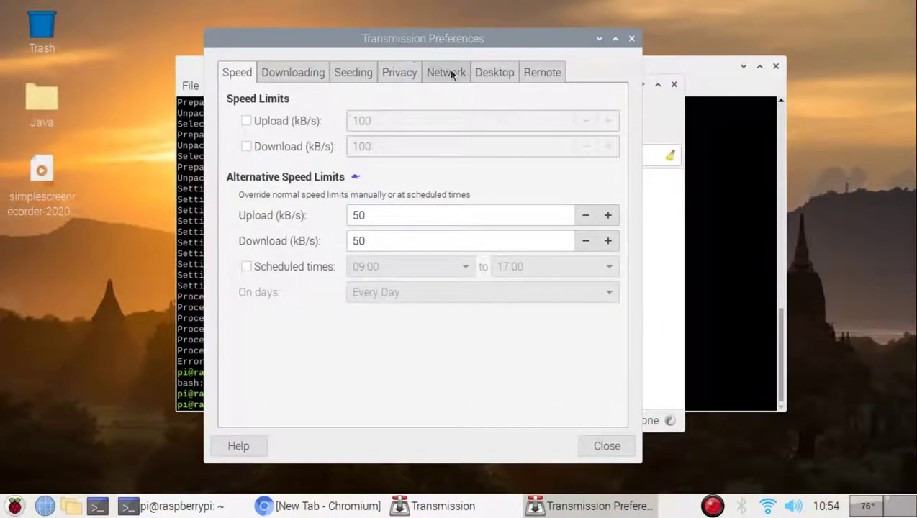
left_click(406, 71)
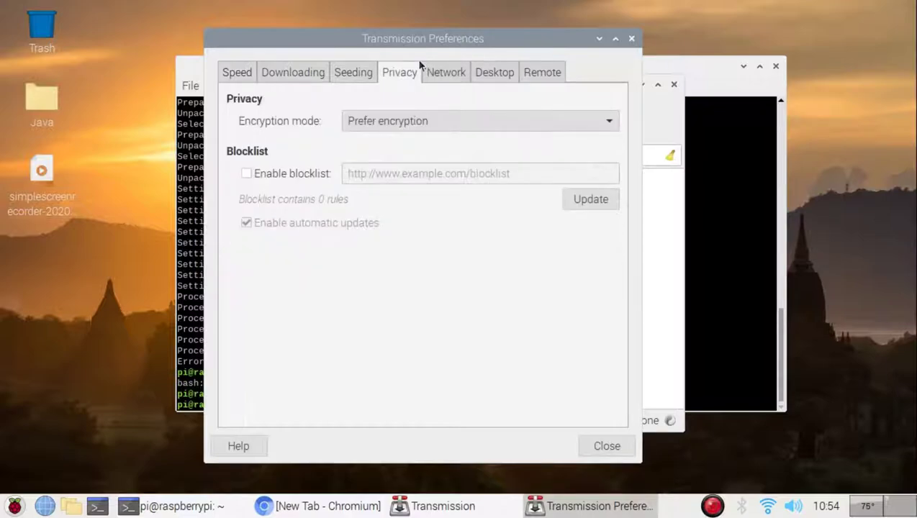
left_click(406, 120)
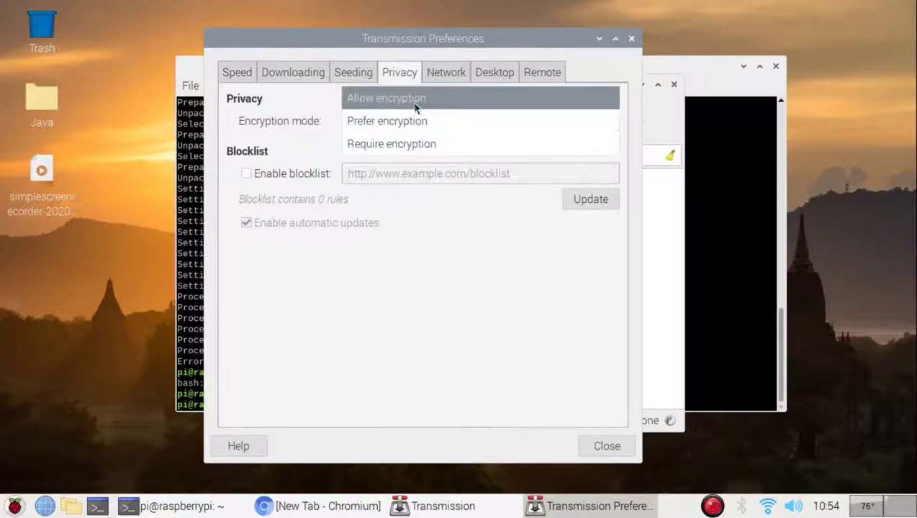
left_click(412, 151)
left_click(360, 73)
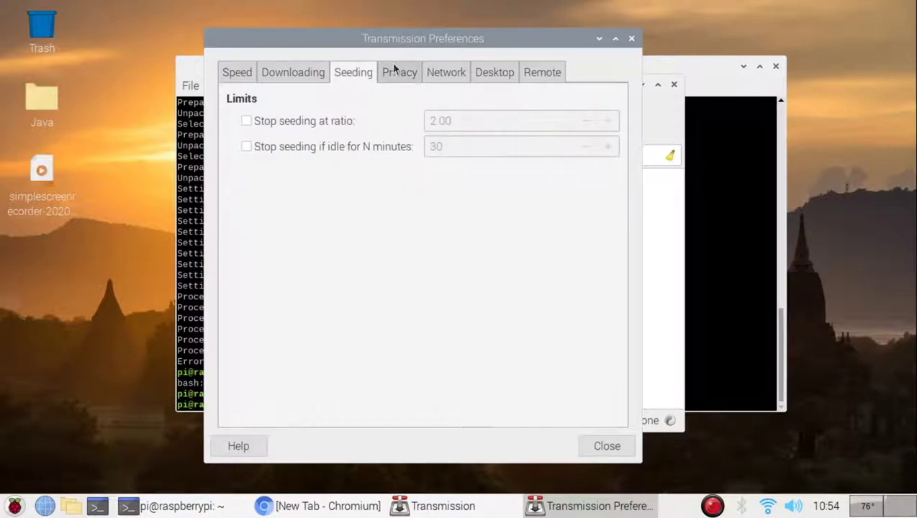
left_click(395, 70)
left_click(434, 121)
left_click(434, 101)
Step: On the Remote tab, allow remote access on port 9091 and launch the web client
left_click(303, 75)
left_click(339, 72)
left_click(495, 70)
left_click(553, 73)
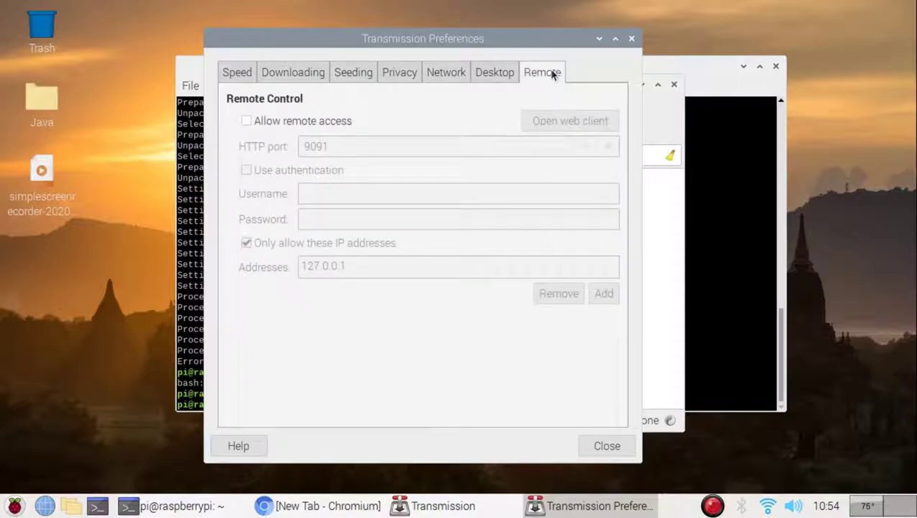
left_click(340, 122)
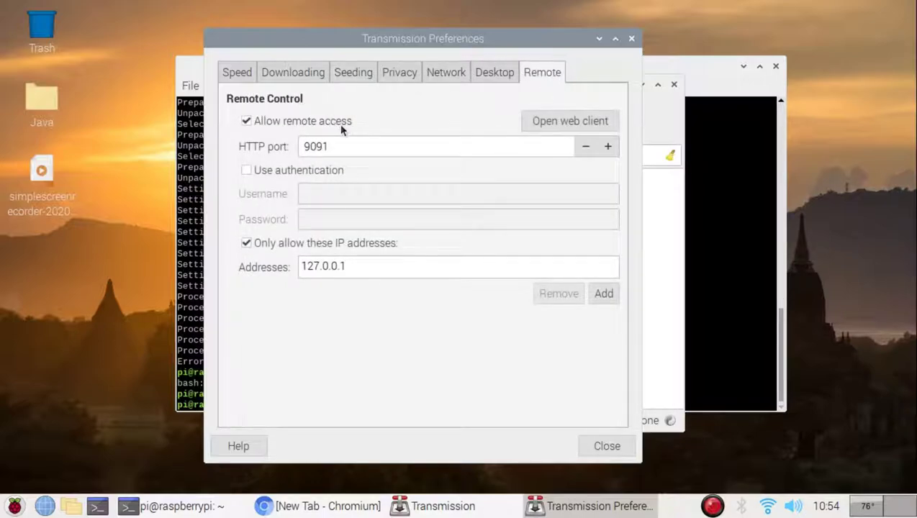
left_click(576, 113)
left_click(469, 266)
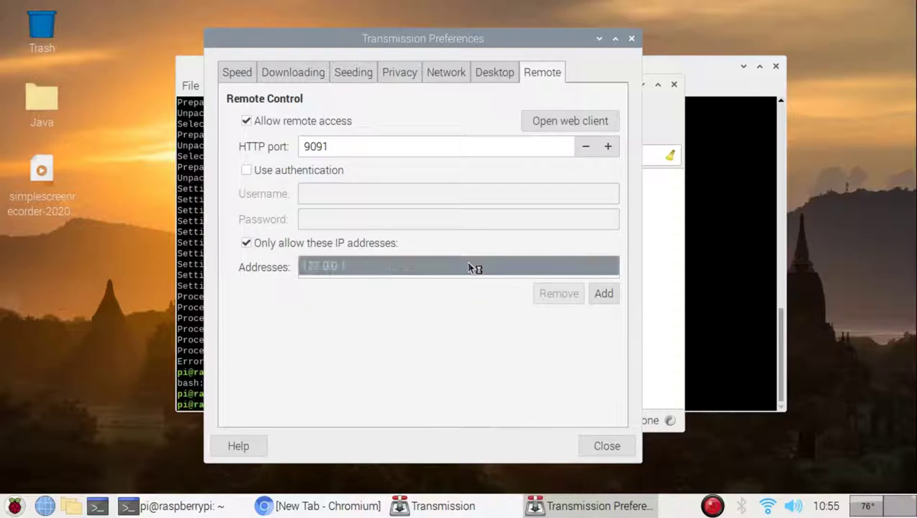
Step: Untick Only allow these IP addresses and close the browser's empty New Tab
left_click(386, 243)
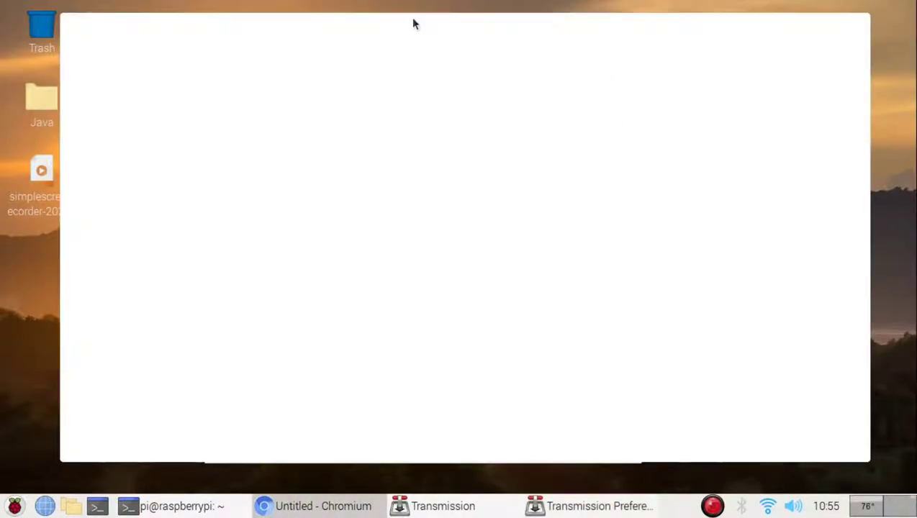
left_click_drag(413, 22, 463, 24)
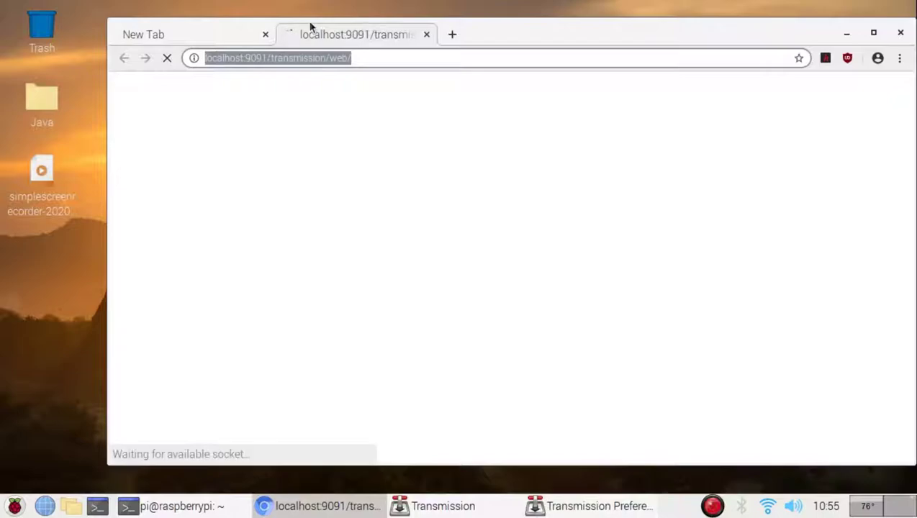
left_click(265, 34)
left_click_drag(416, 30, 348, 21)
Step: Toggle the inspector in the localhost:9091 web client, then close Chromium
left_click(322, 292)
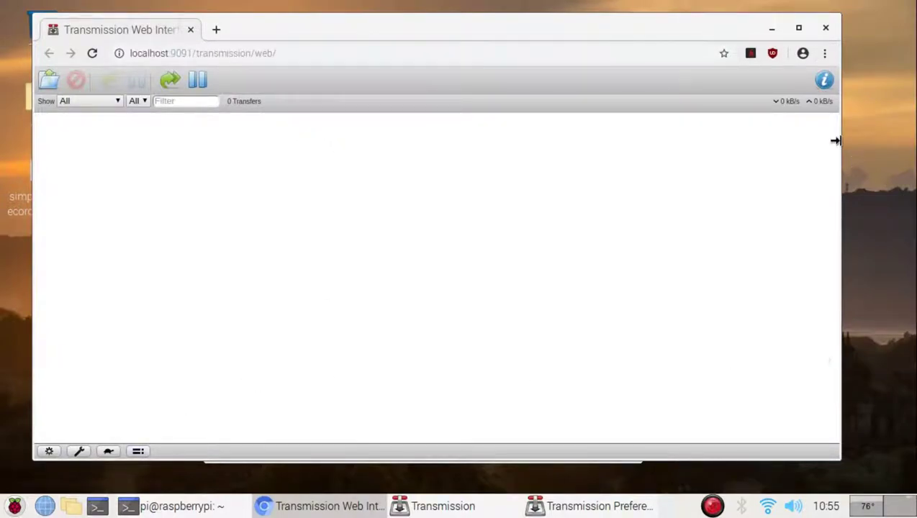
left_click(821, 81)
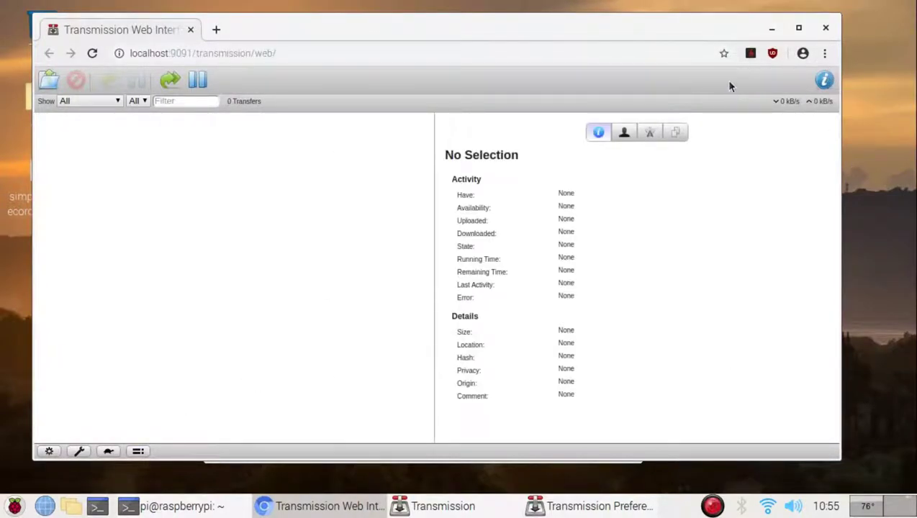
left_click(822, 80)
left_click(826, 27)
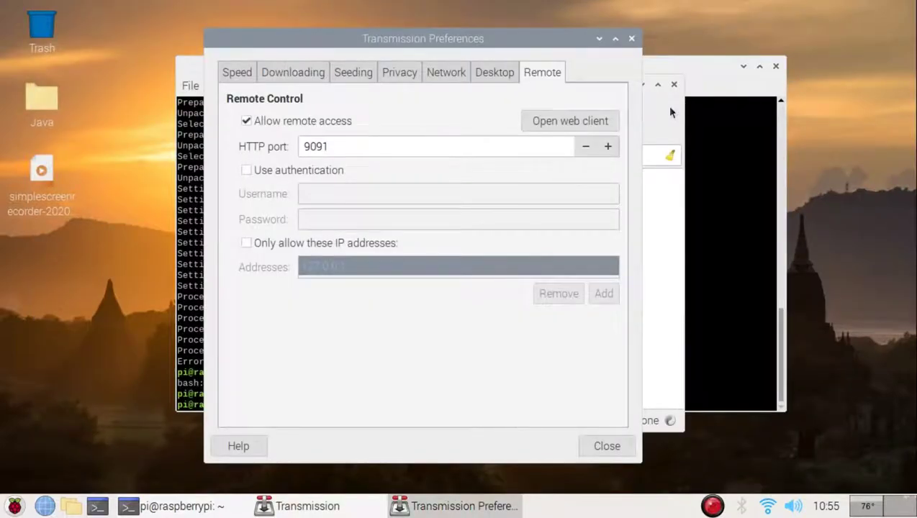
Step: Reopen Preferences and tick Show Transmission icon in the notification area on the Desktop tab
left_click(609, 446)
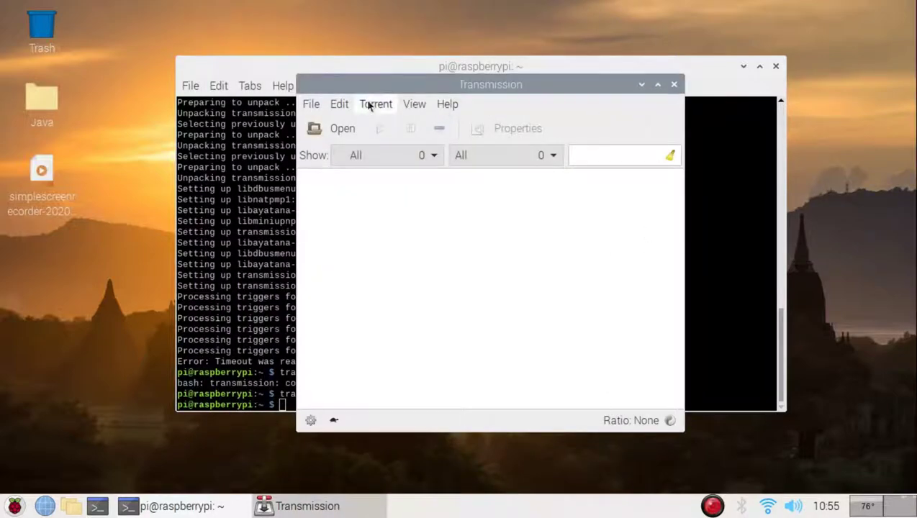
left_click(338, 105)
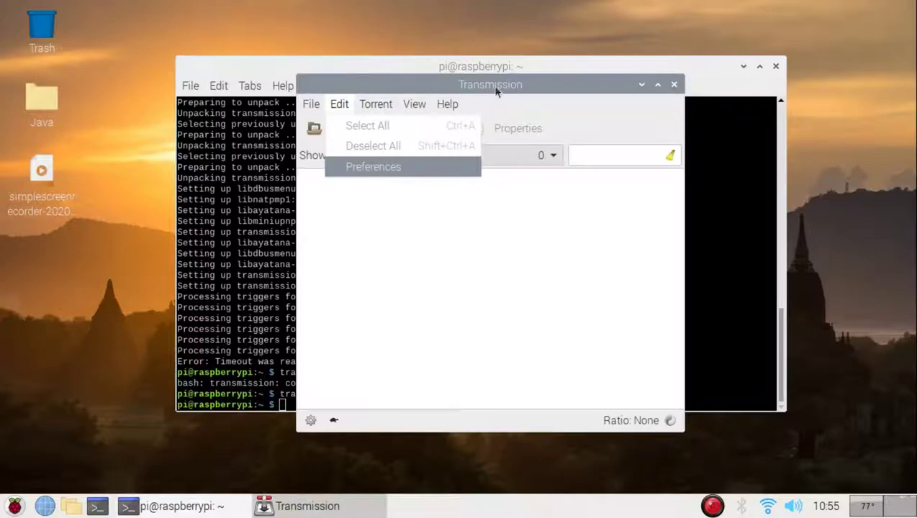
key("Return")
left_click_drag(468, 92, 324, 35)
left_click(328, 105)
left_click(495, 62)
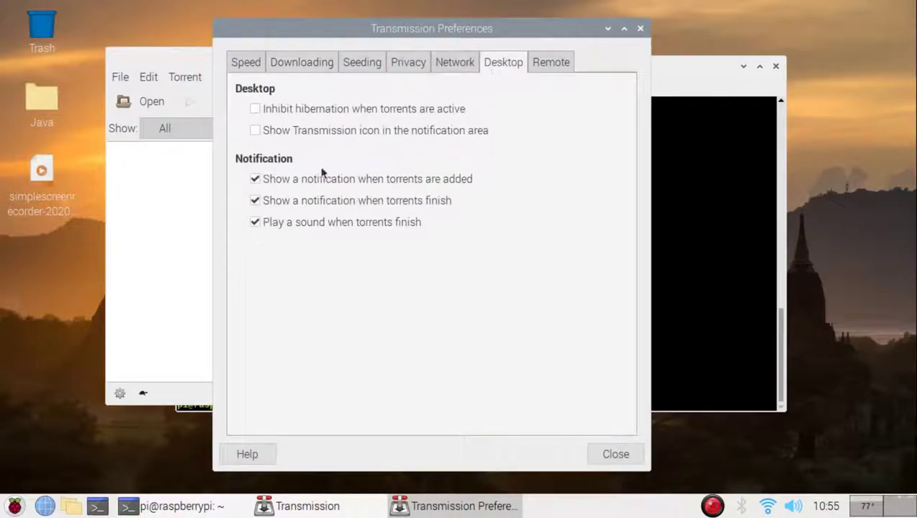
left_click(361, 130)
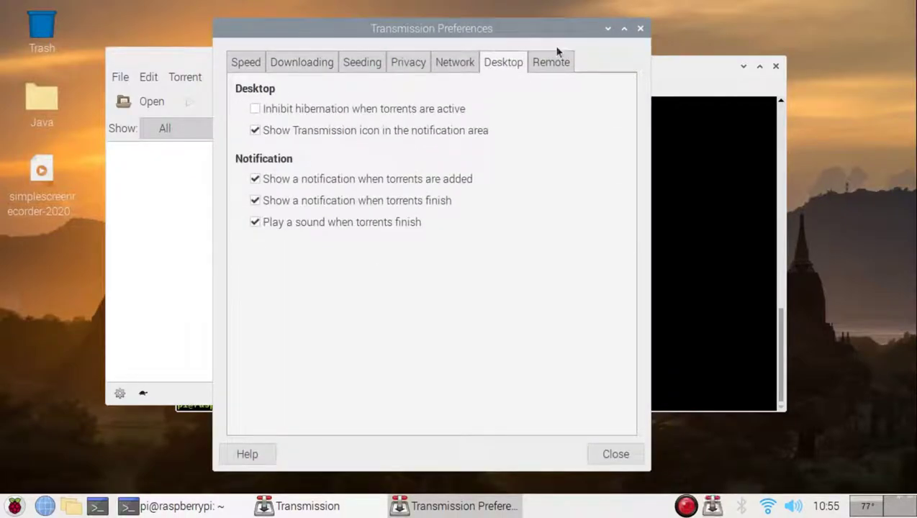
Step: Close Preferences, the Transmission window and the terminal, leaving the bare desktop
left_click(640, 30)
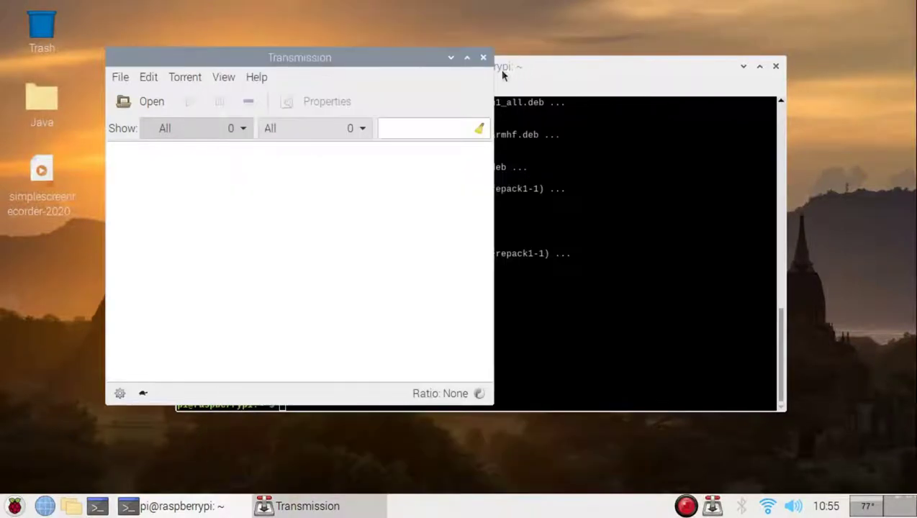
left_click(483, 57)
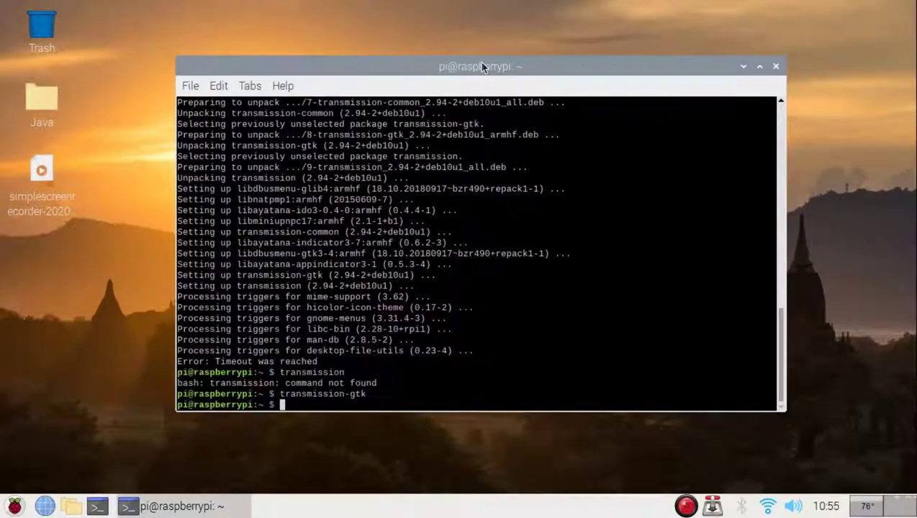
left_click(778, 67)
left_click(688, 504)
left_click(619, 452)
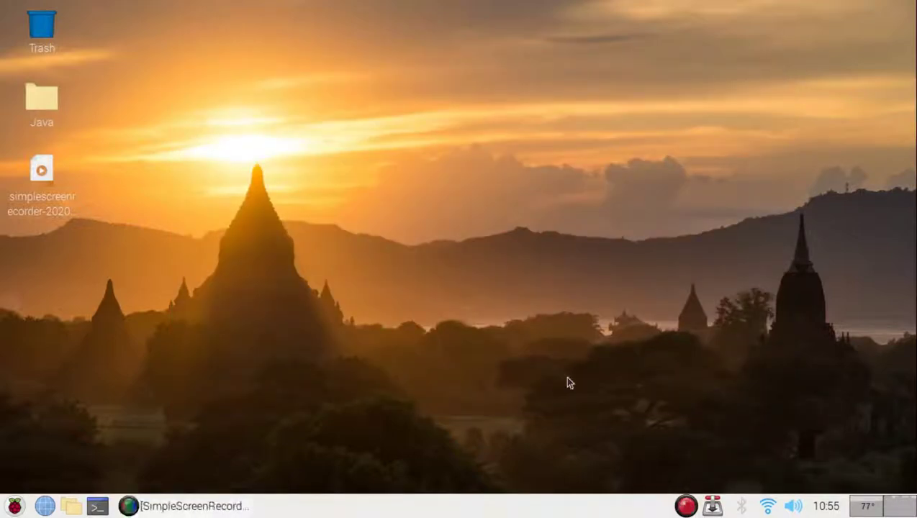
Step: Restore the screen recorder window from the taskbar
left_click(207, 511)
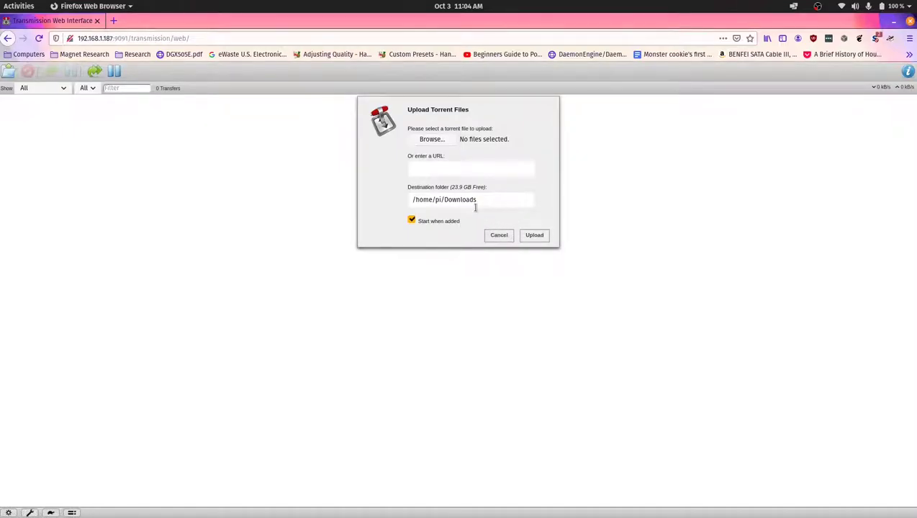
Step: Select the /home/pi/Downloads destination folder path in the upload form
left_click(463, 168)
triple_click(477, 201)
left_click_drag(491, 199, 390, 177)
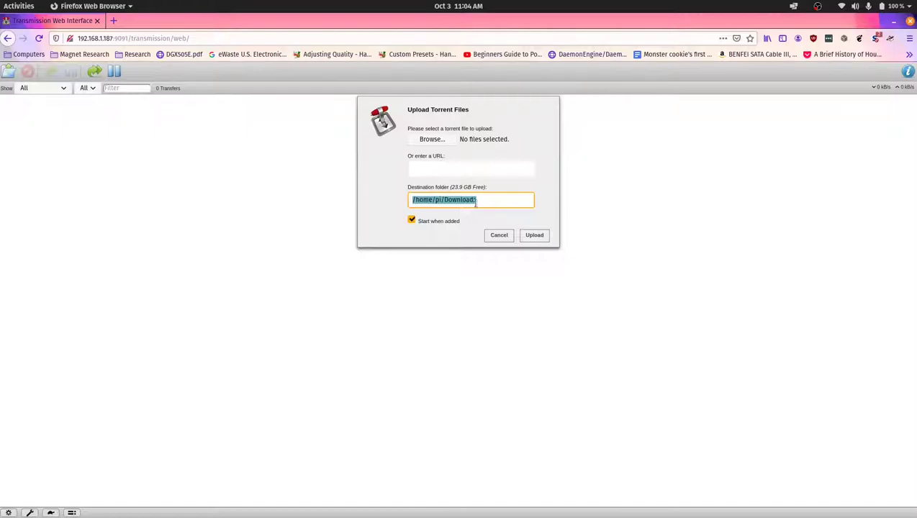